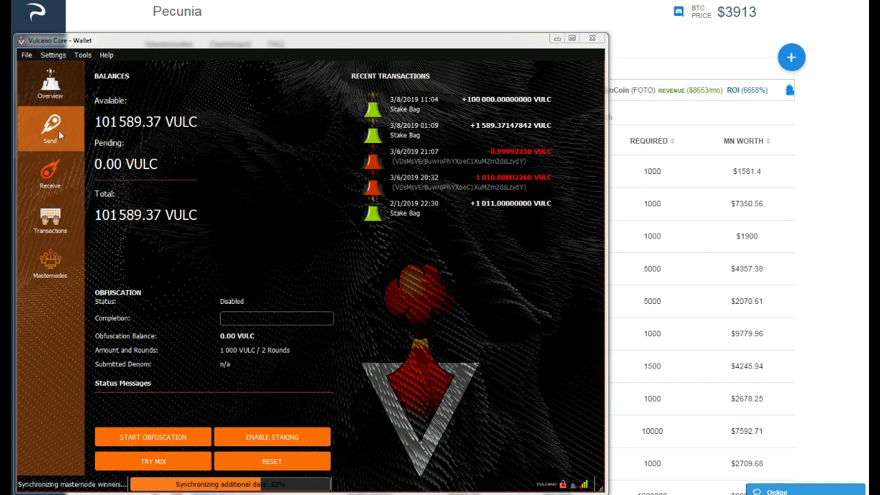
Generate a new receiving address labelled MN1 in the Vulcano wallet
click(50, 172)
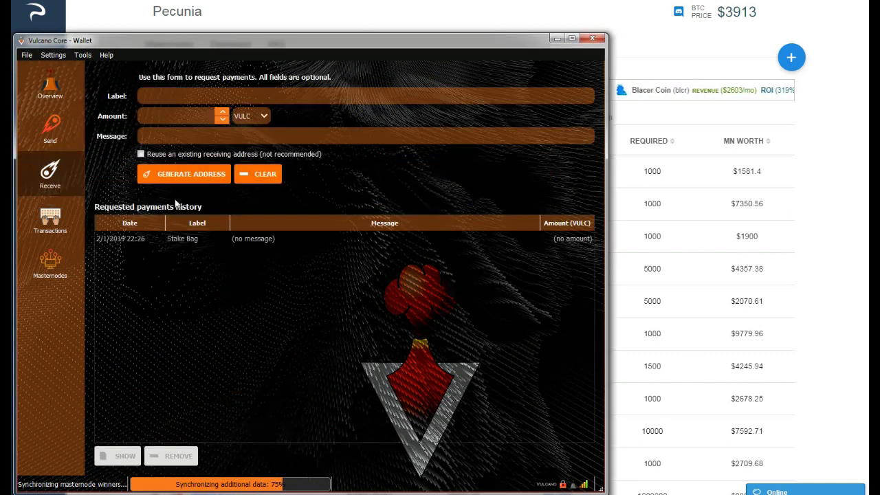
click(199, 97)
text(M)
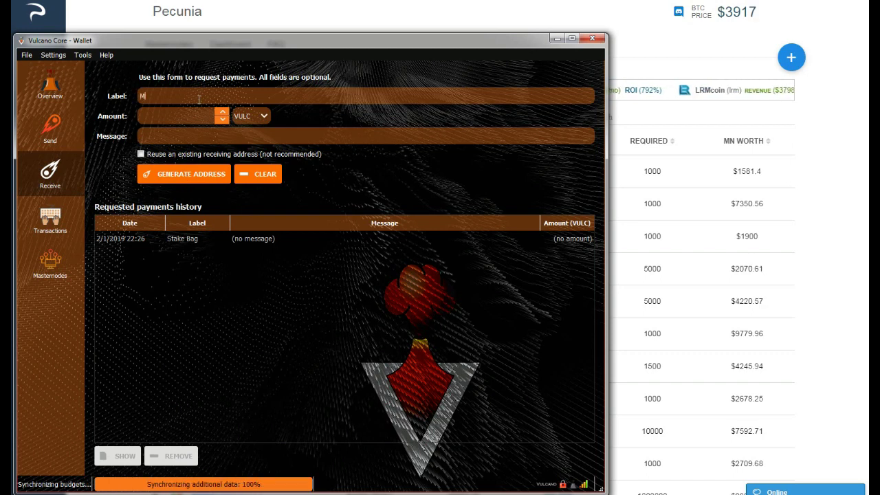
text(N1)
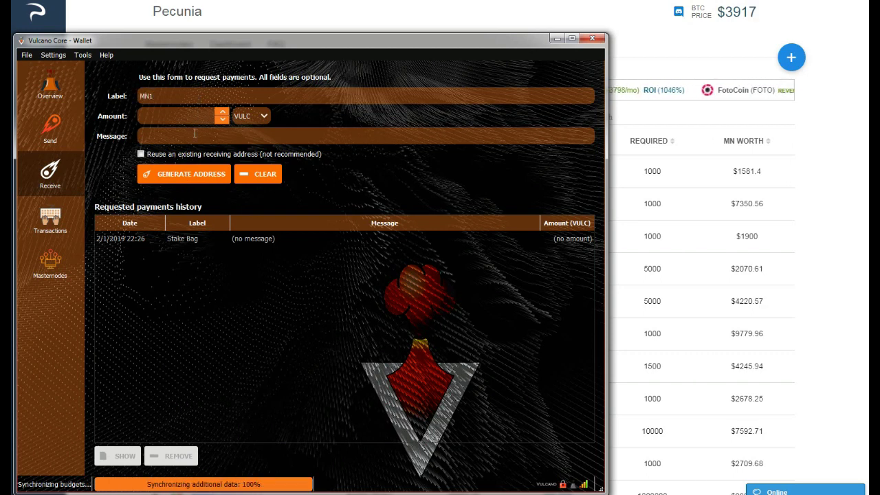
click(185, 173)
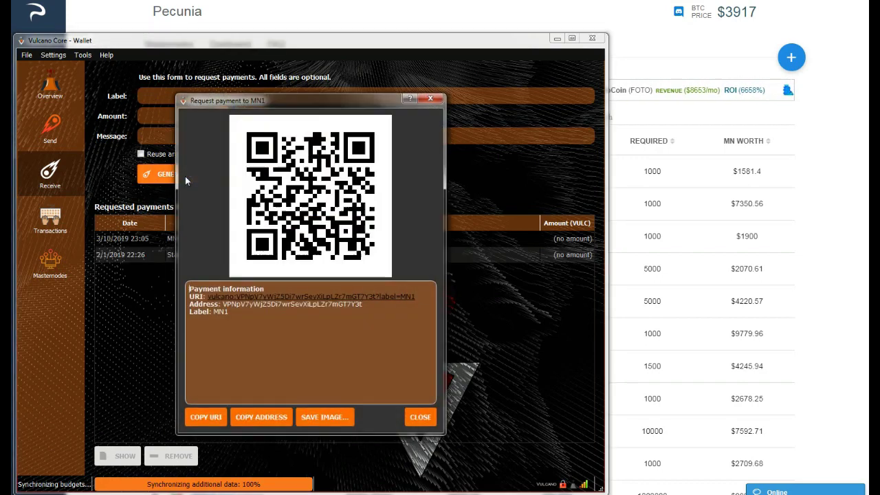
Copy the MN1 receiving address and close its payment request
double_click(261, 304)
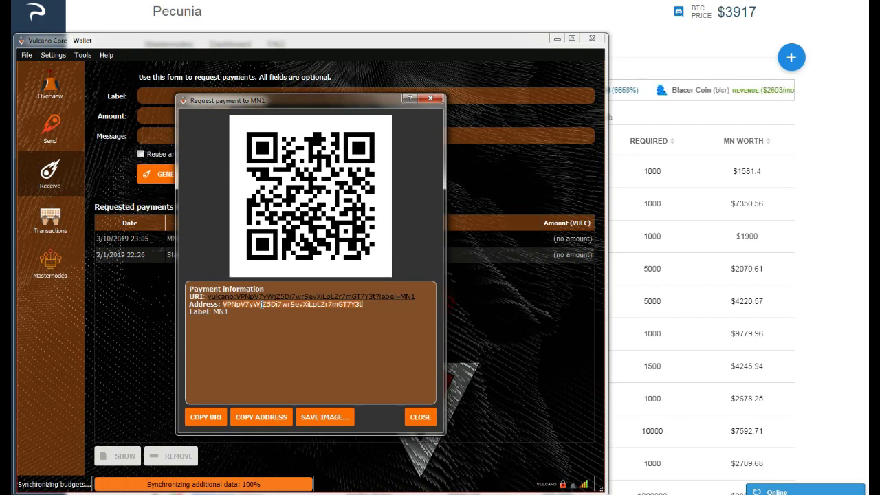
right_click(267, 308)
click(271, 312)
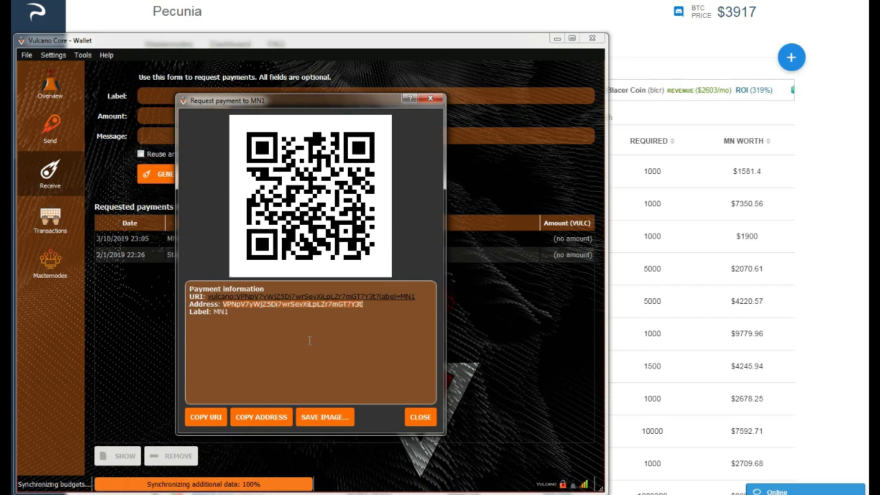
click(424, 416)
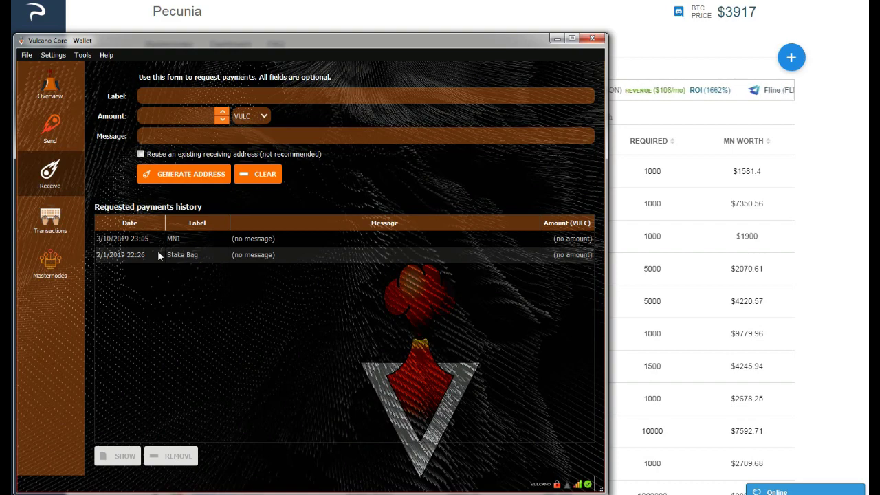
Prepare a payment of 50000 VULC to the copied MN1 address
click(51, 122)
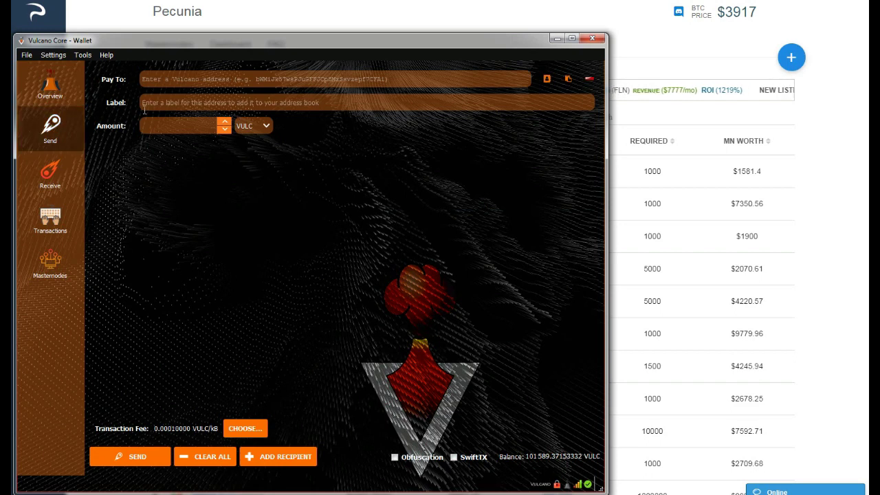
right_click(186, 77)
click(206, 136)
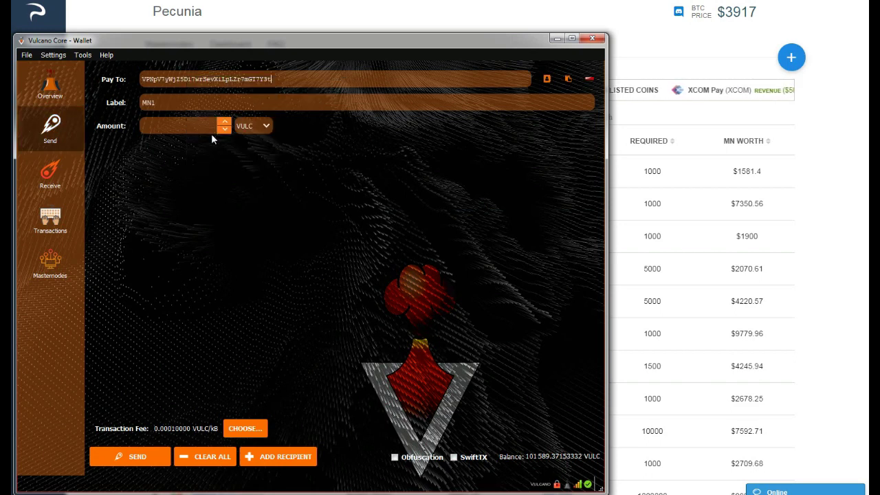
click(176, 126)
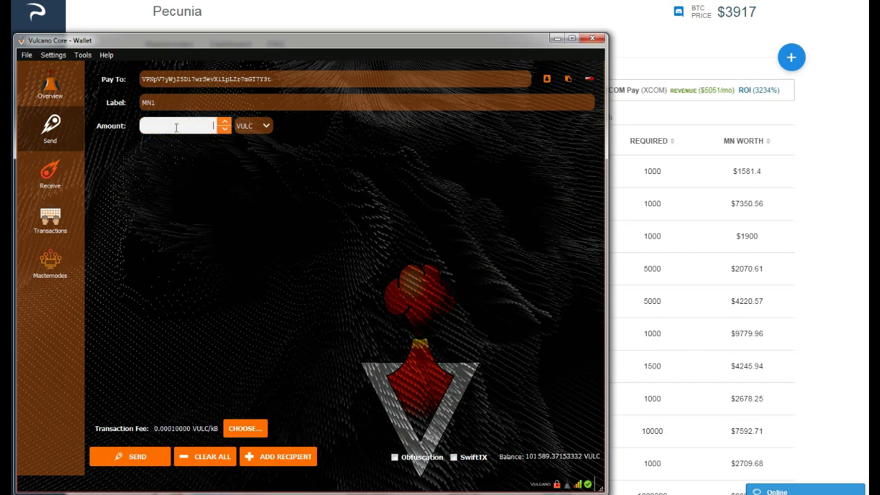
text(50000)
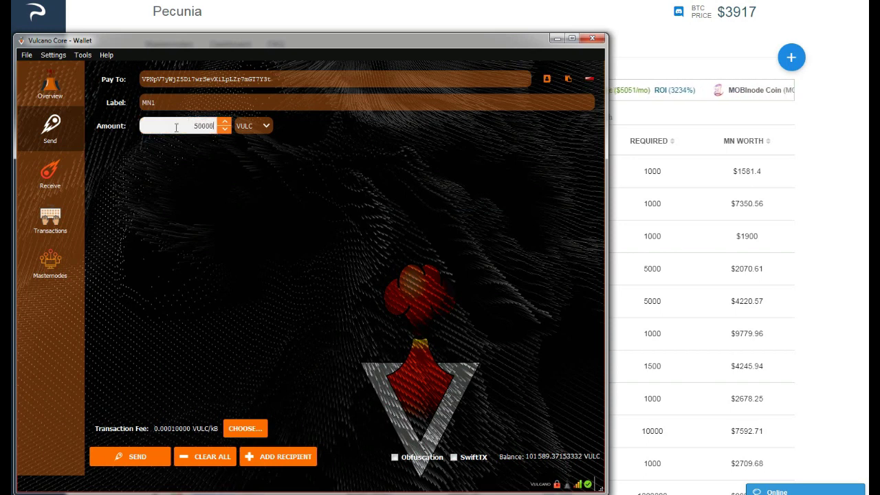
click(251, 233)
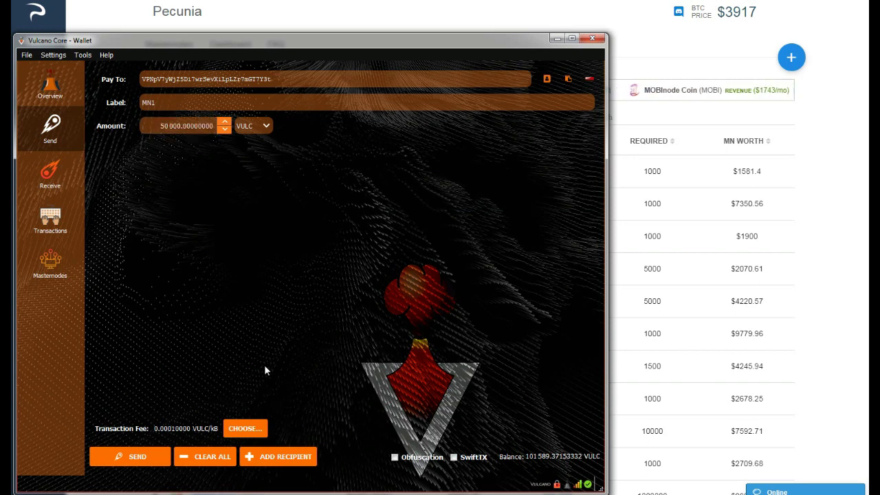
Send the 50000 VULC payment, unlocking the wallet with its passphrase and confirming the transfer
click(131, 461)
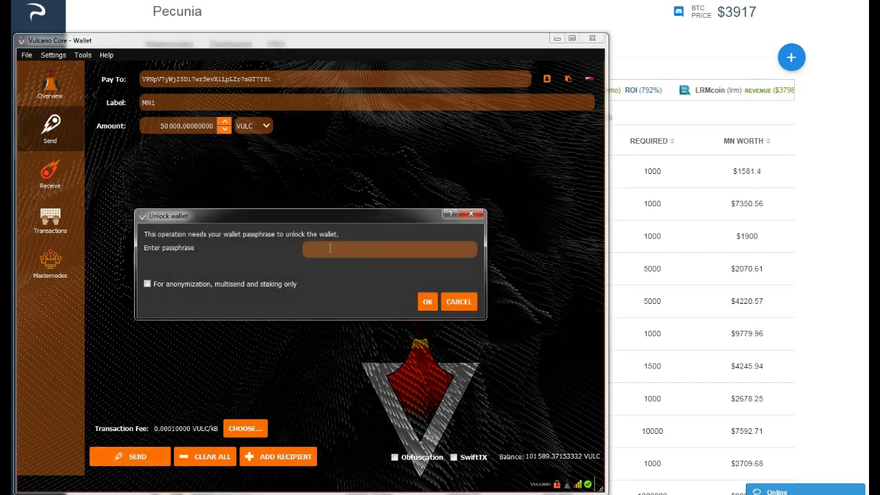
text(••••••••)
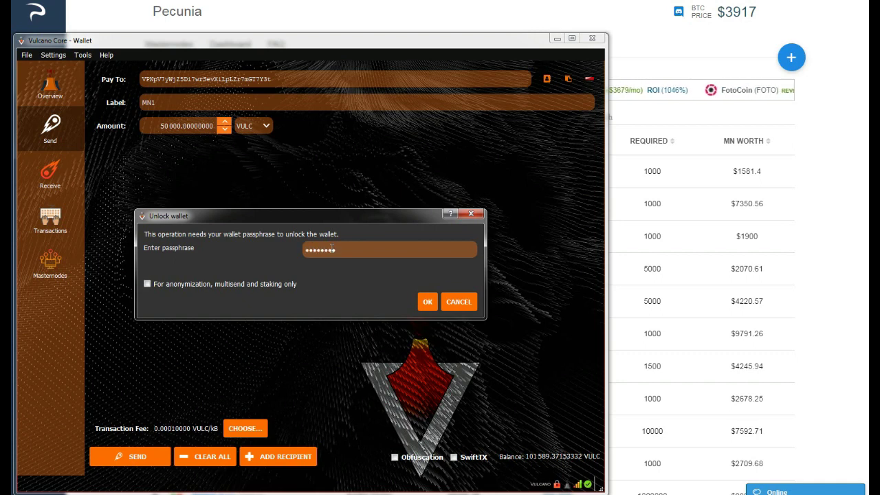
key(Return)
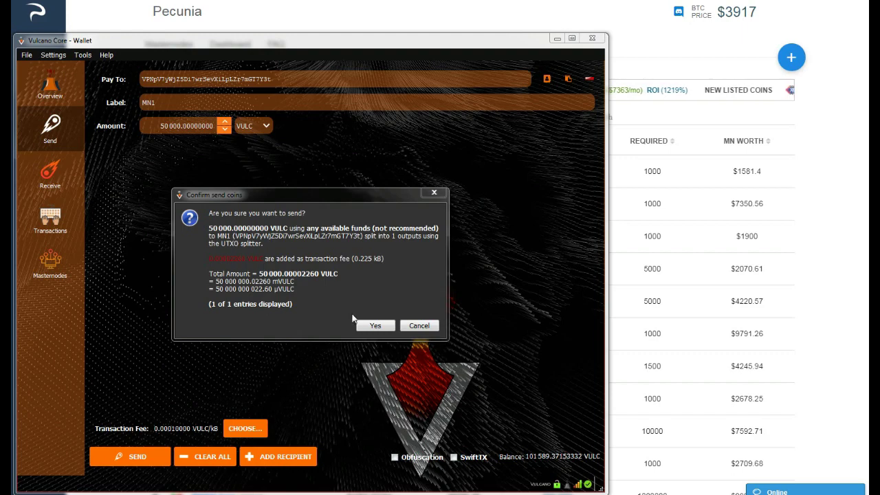
click(371, 327)
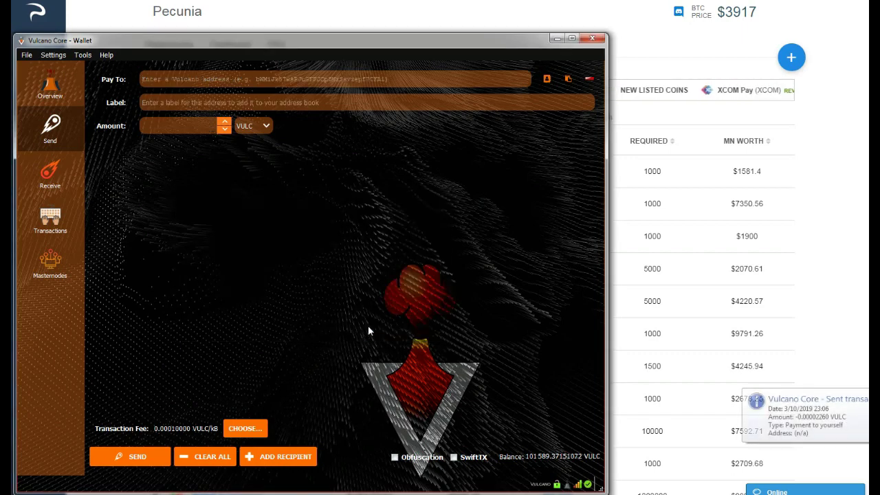
Check the new payment among the recent transactions on the wallet overview, then return to the receiving addresses
click(50, 86)
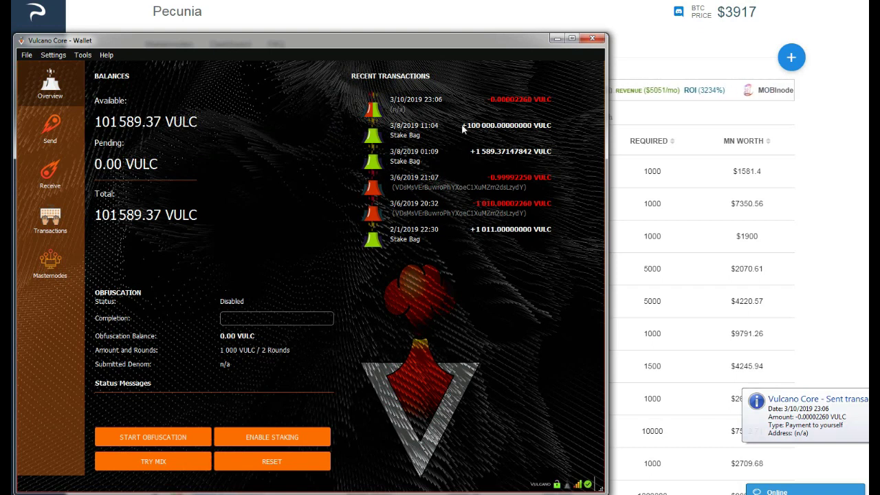
mouse_move(428, 106)
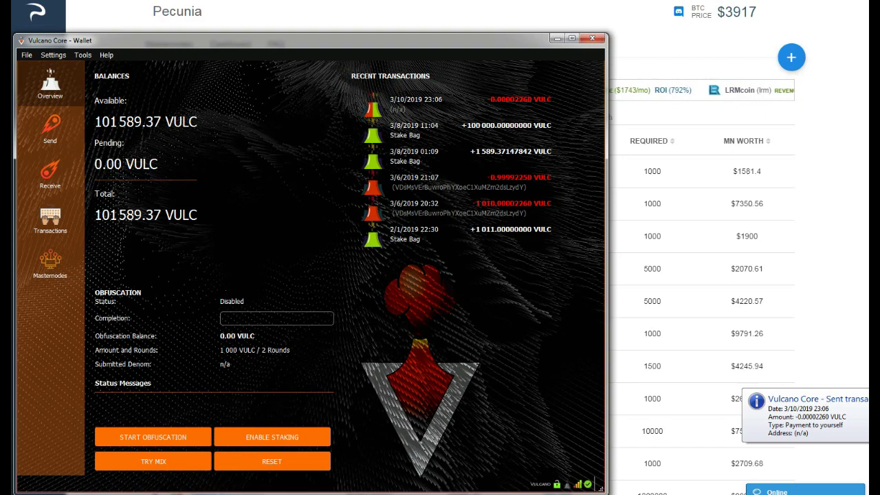
key(alt+3)
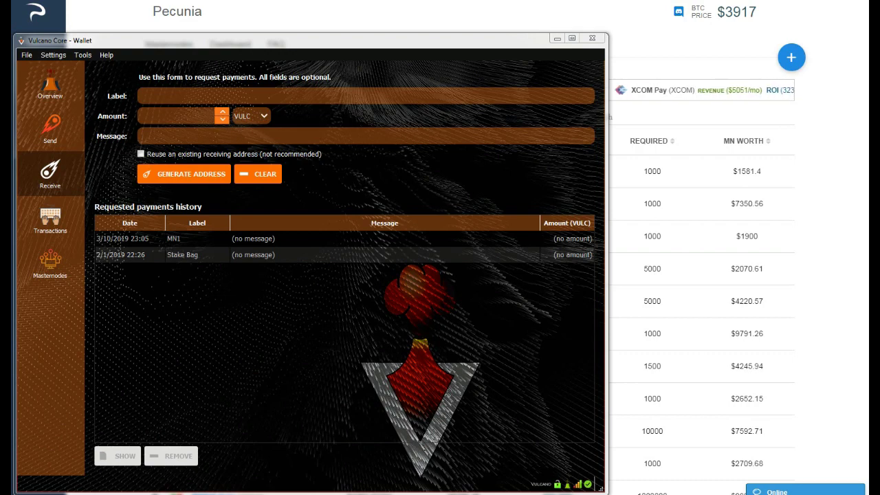
Switch to the Pecunia site, search the masternode list for "vul" and open the Vulcano entry
key(alt+Tab)
click(628, 118)
text(vul)
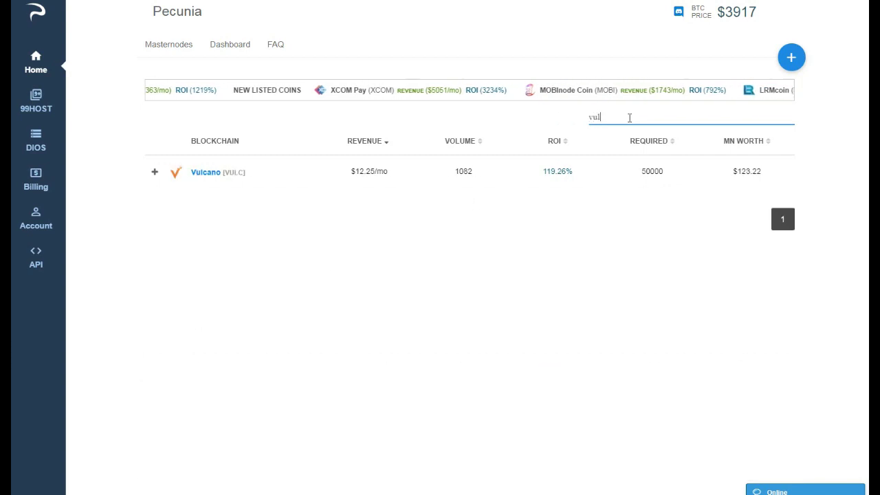
click(204, 173)
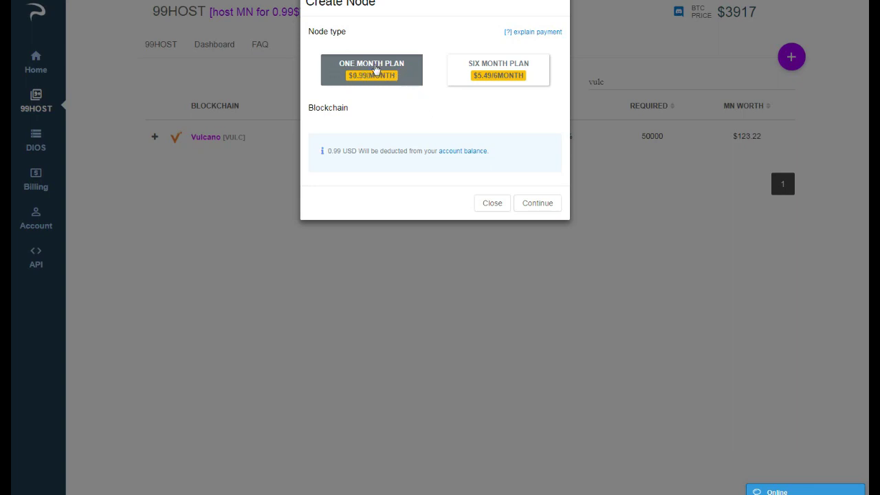
Choose the One Month Plan at $0.99/month for the new node and continue to the collateral instructions
click(485, 67)
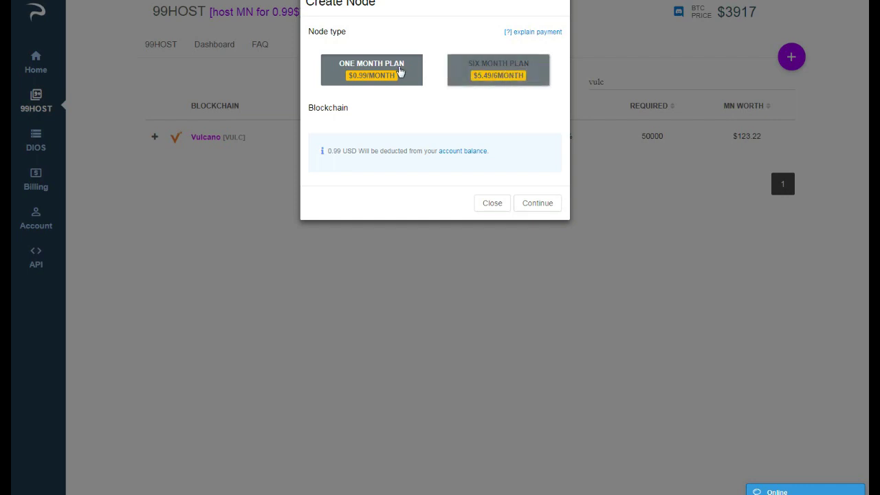
click(376, 70)
click(527, 201)
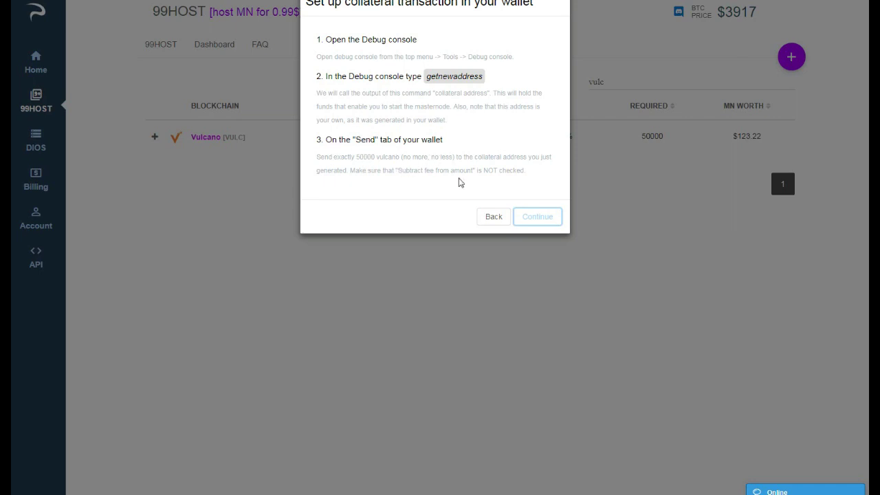
Continue past the collateral instructions and set the masternode alias to MN1
click(541, 217)
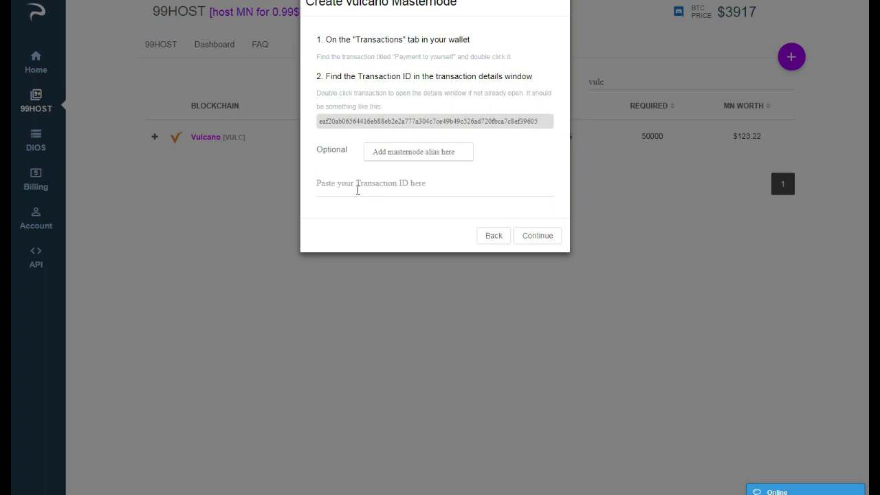
click(416, 153)
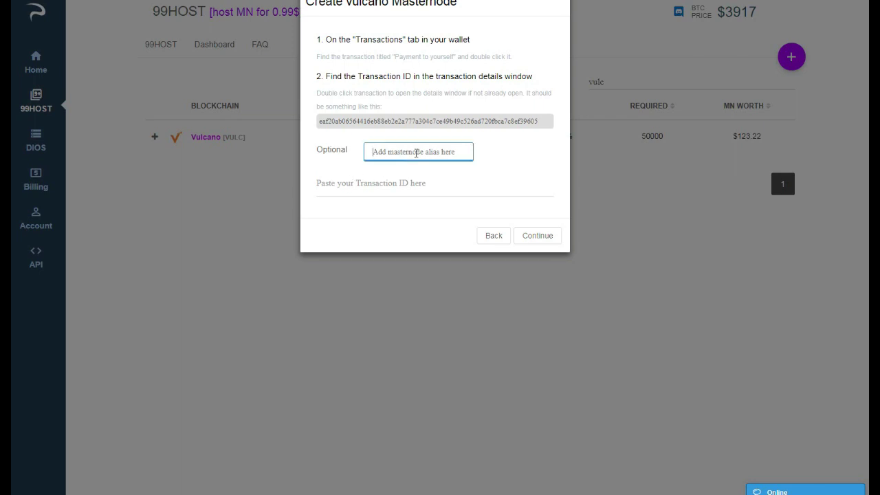
text(MN1)
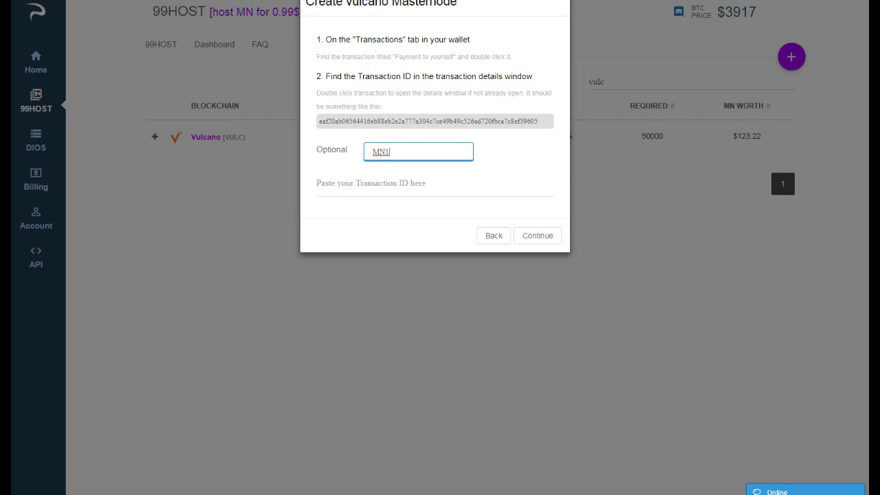
Switch to the Vulcano Core wallet and copy the transaction ID from the "Payment to yourself" transaction details
key(alt+Tab)
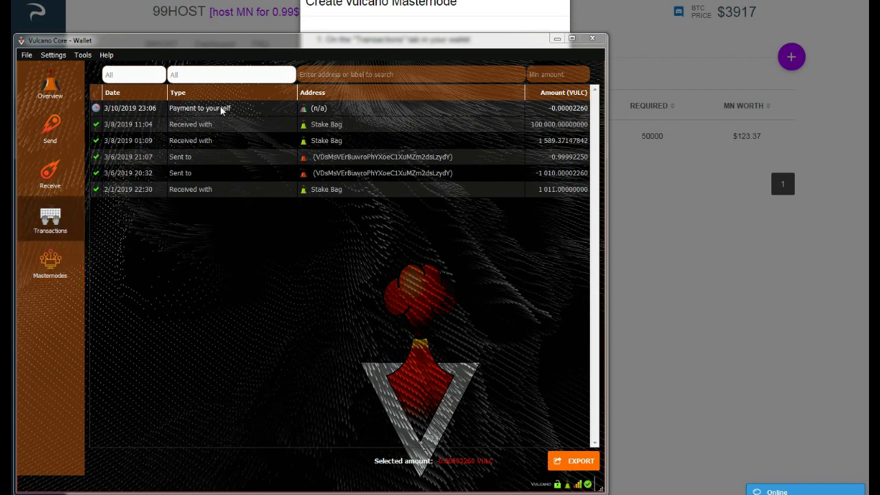
click(249, 110)
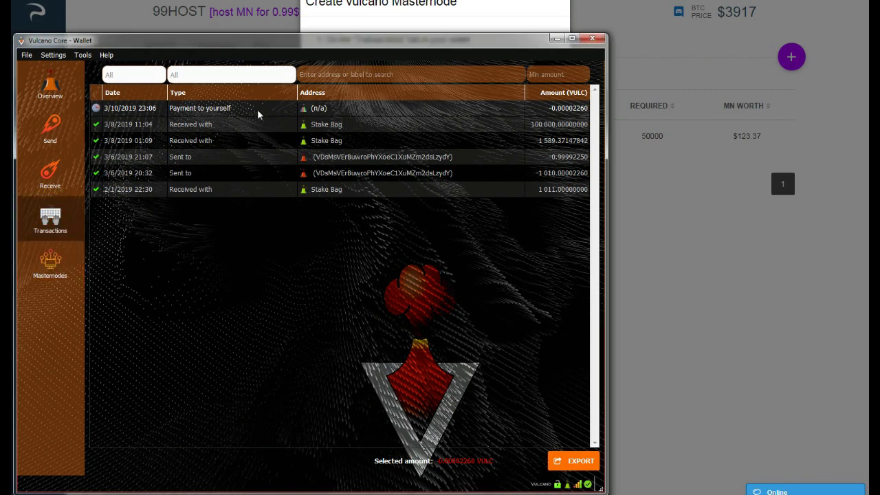
double_click(317, 109)
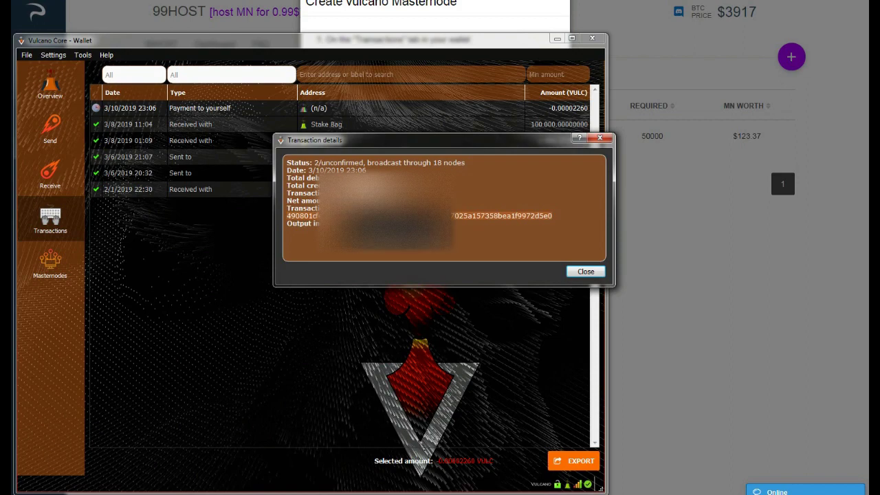
click(600, 139)
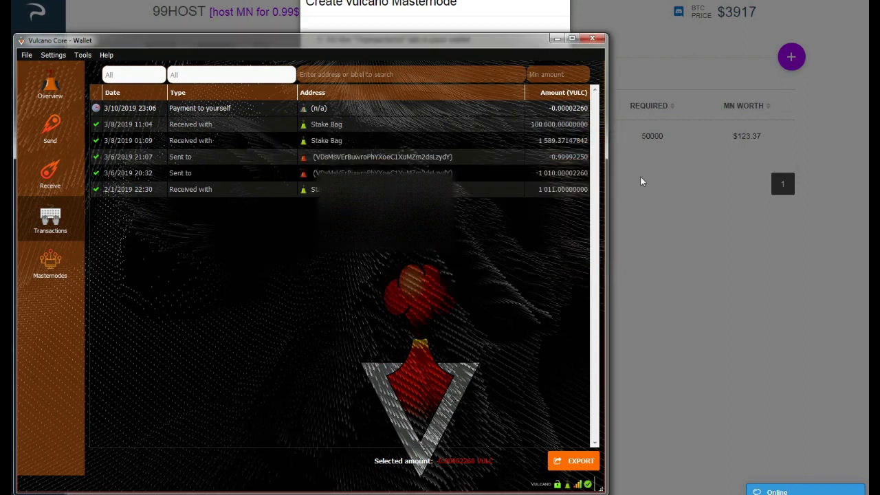
Return to the Pecunia site, submit the copied transaction ID and deploy the Vulcano masternode
click(640, 175)
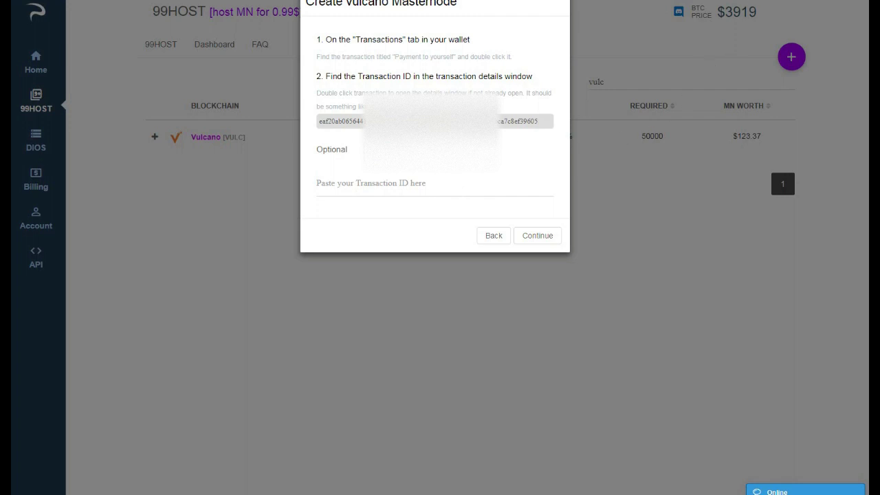
key(Return)
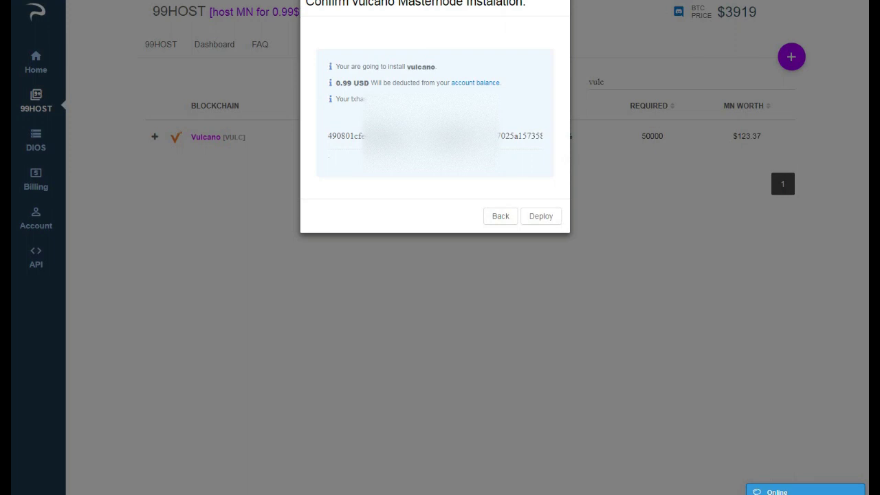
click(545, 218)
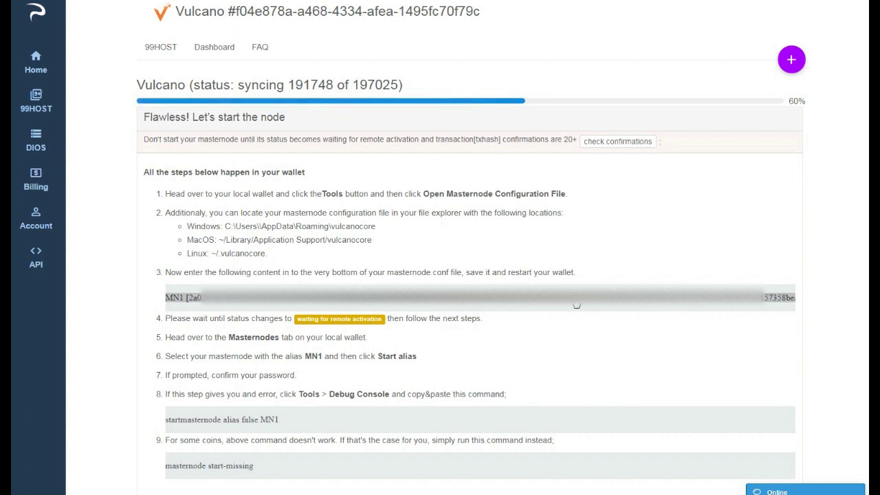
Switch to the Vulcano Core wallet, open its masternode configuration file and paste the MN1 configuration line, including the masternode private key, below the example
key(alt+Tab)
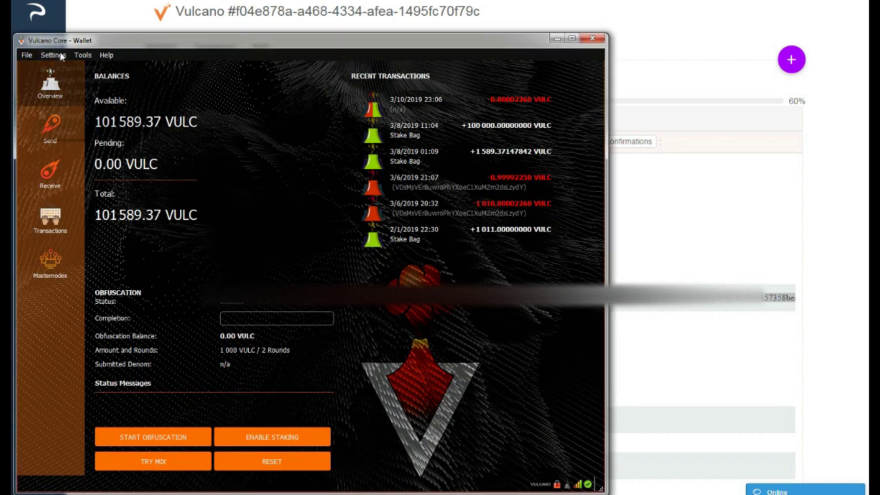
click(65, 58)
mouse_move(78, 55)
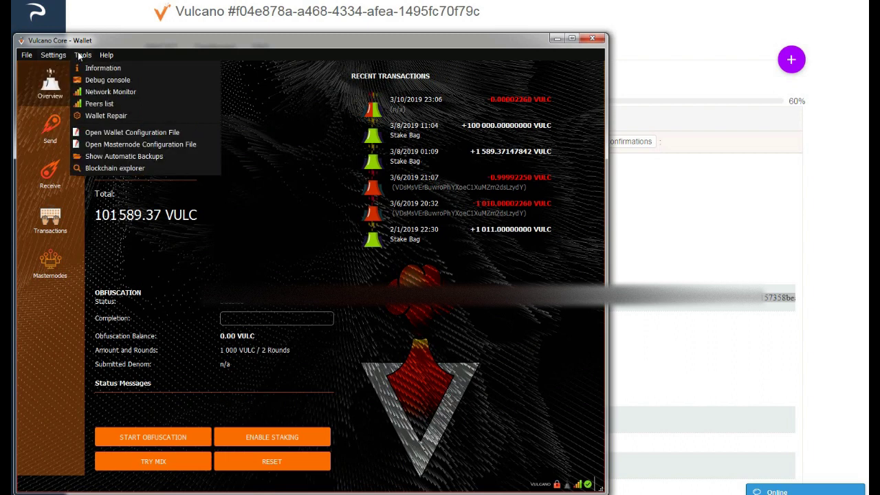
click(106, 145)
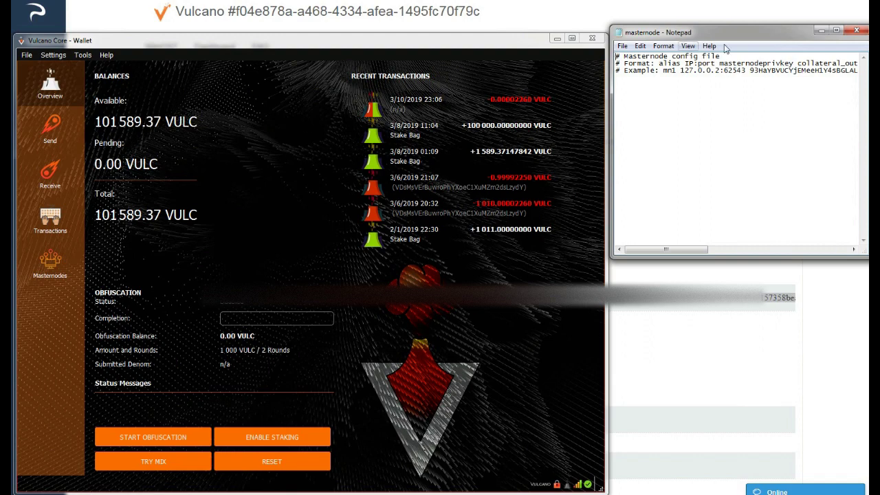
drag(734, 36, 550, 78)
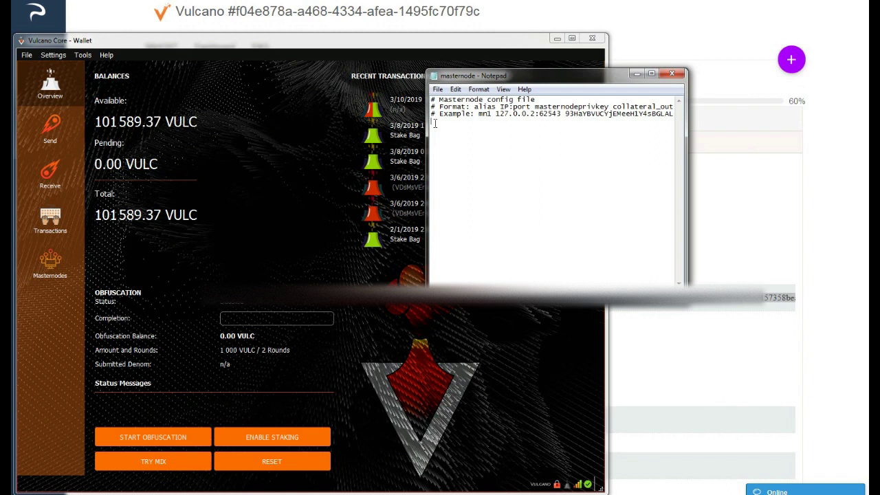
right_click(434, 124)
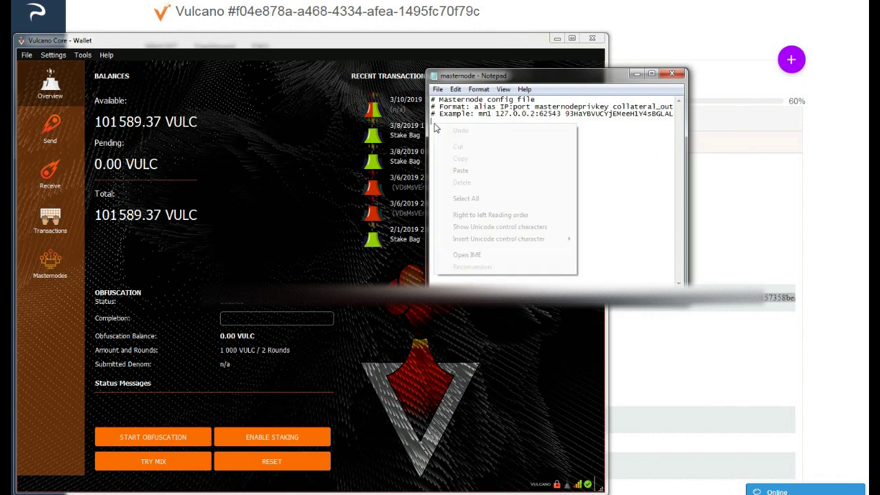
click(467, 170)
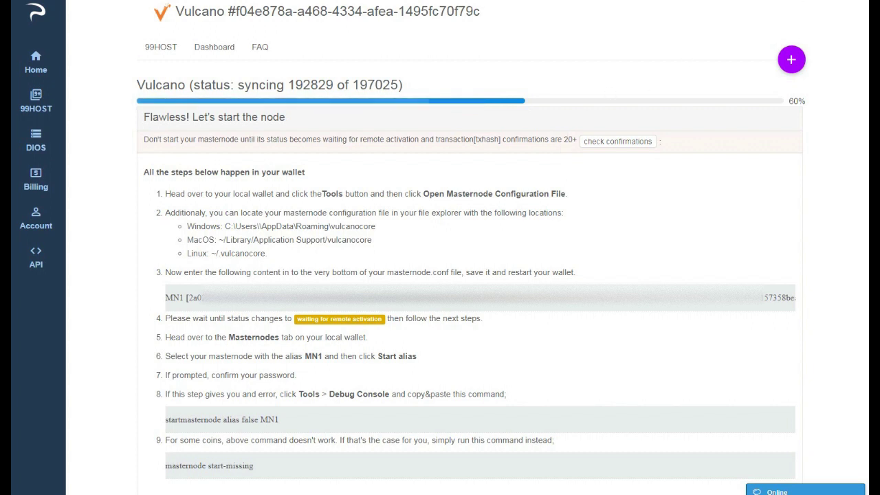
Return to the Vulcano Core wallet and start masternode alias MN1, unlocking the wallet with its passphrase
key(alt+Tab)
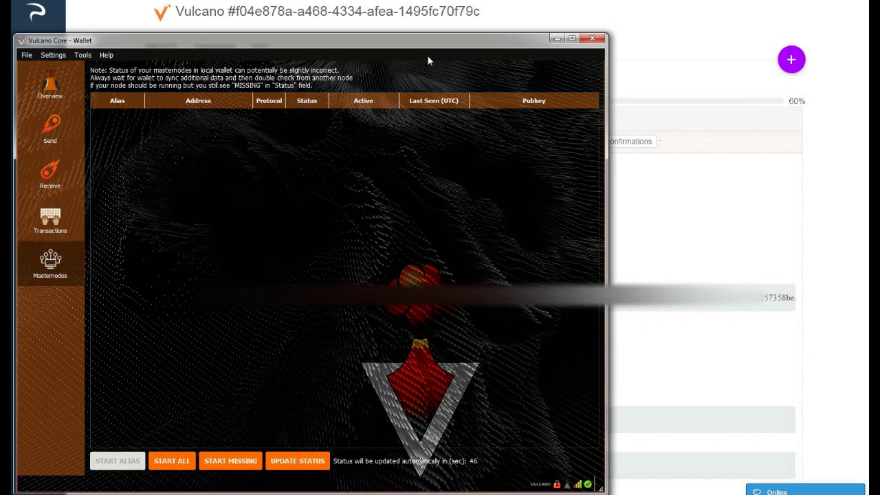
drag(438, 42, 453, 29)
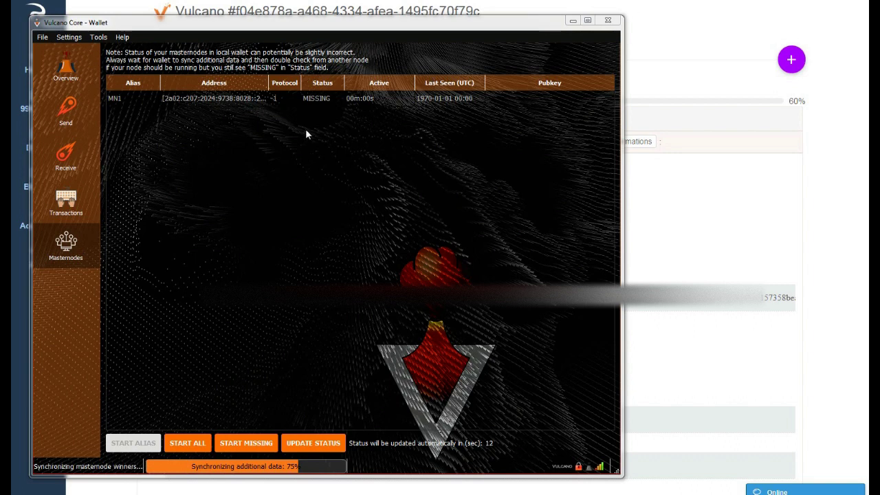
click(146, 99)
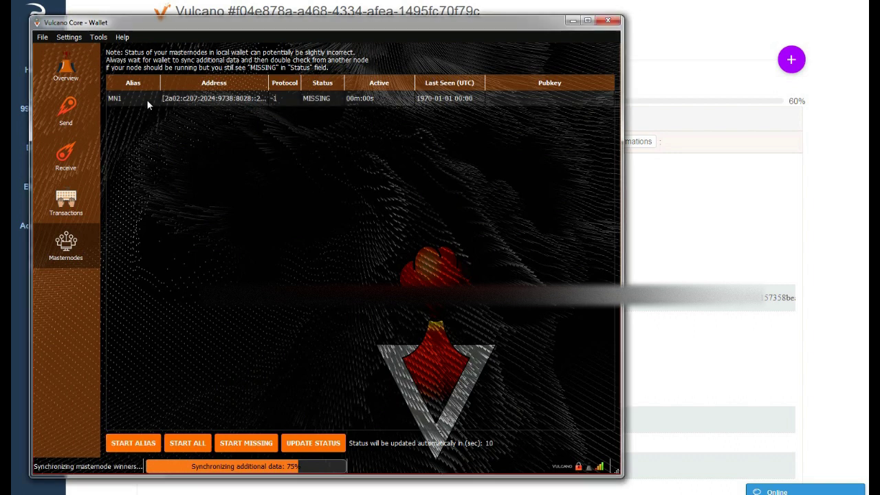
right_click(147, 99)
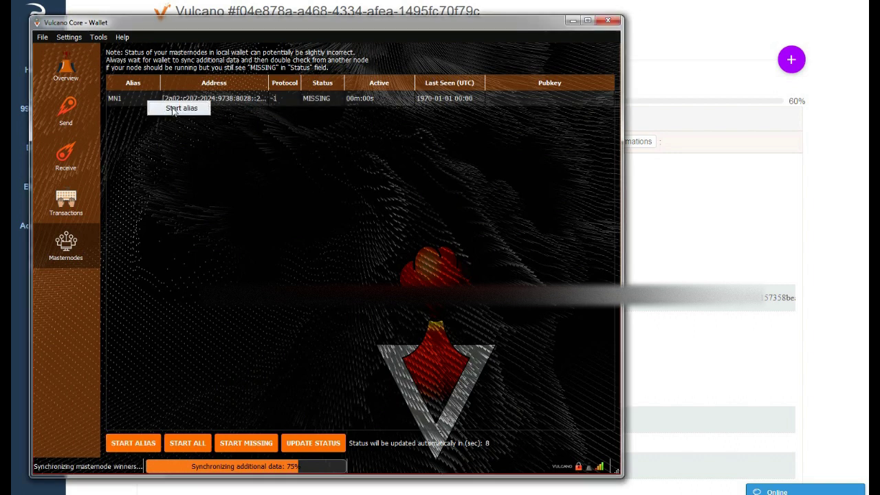
click(180, 109)
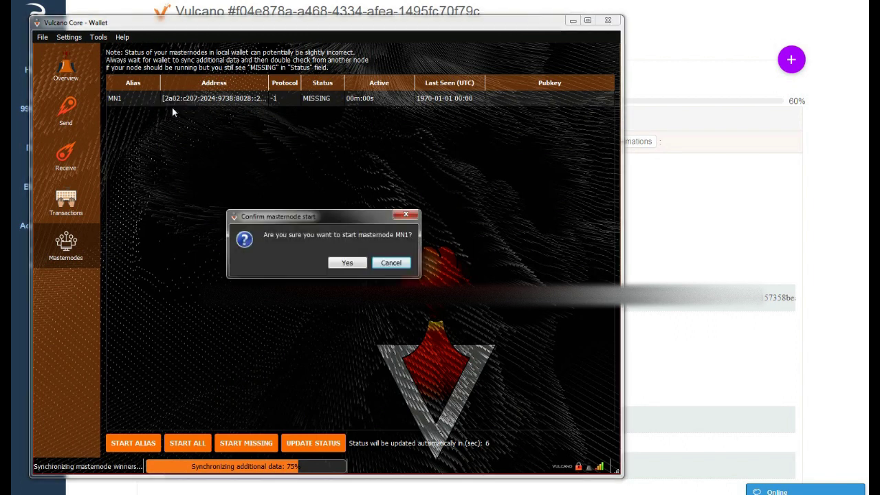
click(345, 263)
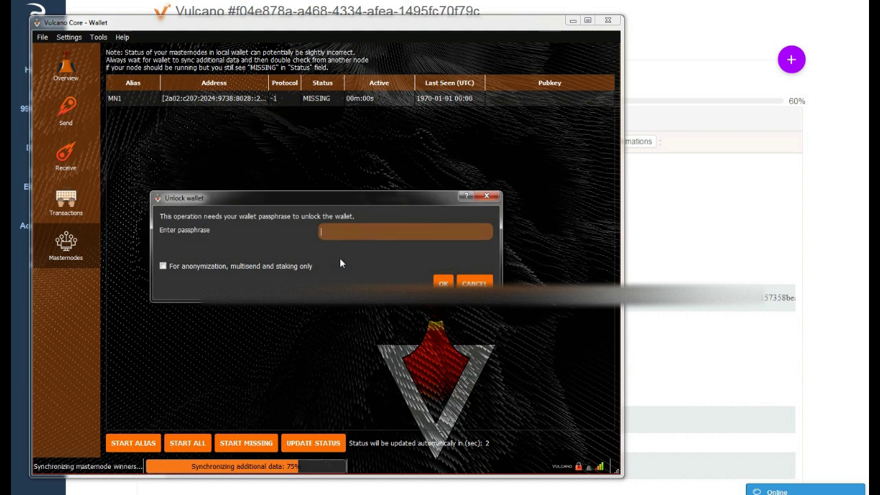
text(•••••••)
click(443, 283)
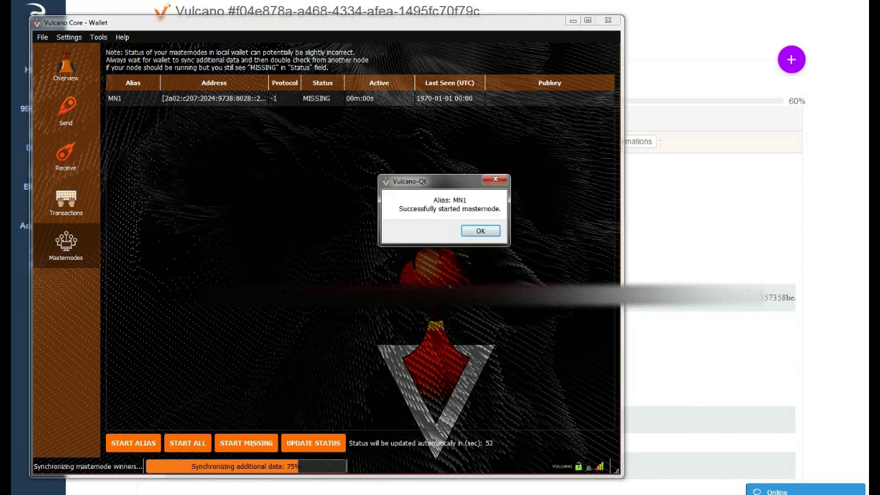
click(478, 230)
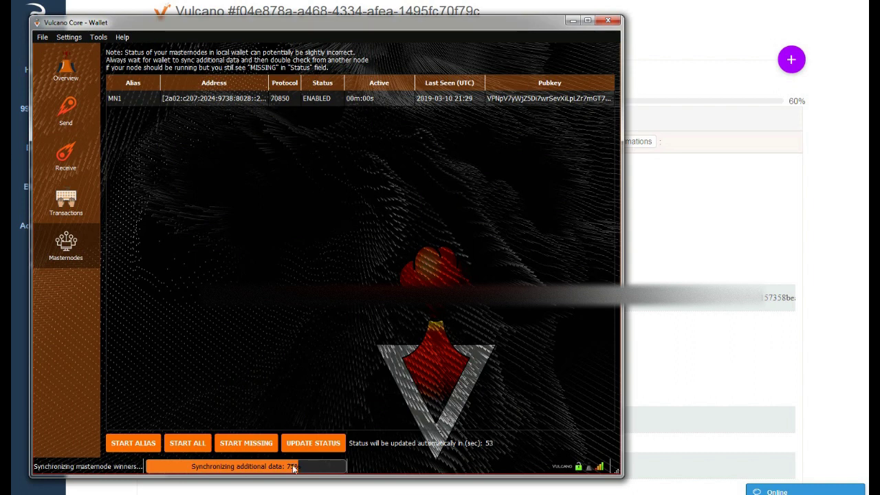
Mark the Vulcano node setup as done on the Pecunia site and bring its 99HOST dashboard into view
mouse_move(311, 475)
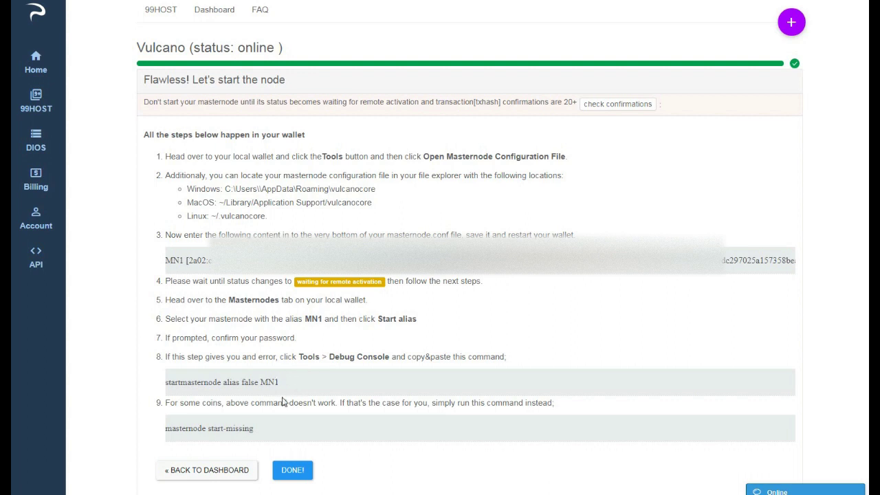
click(292, 470)
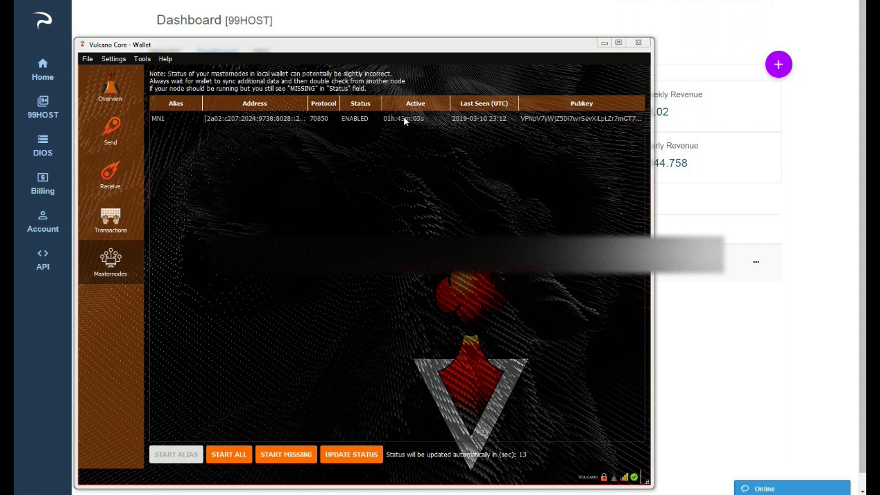
click(808, 225)
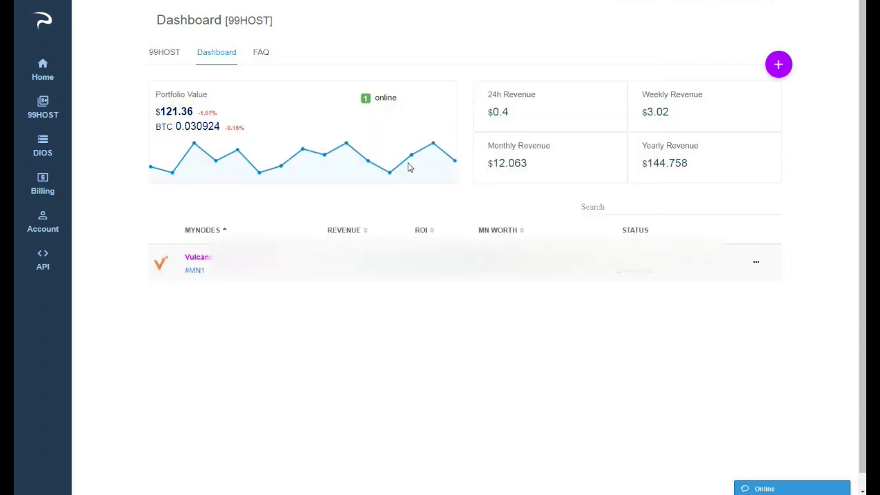